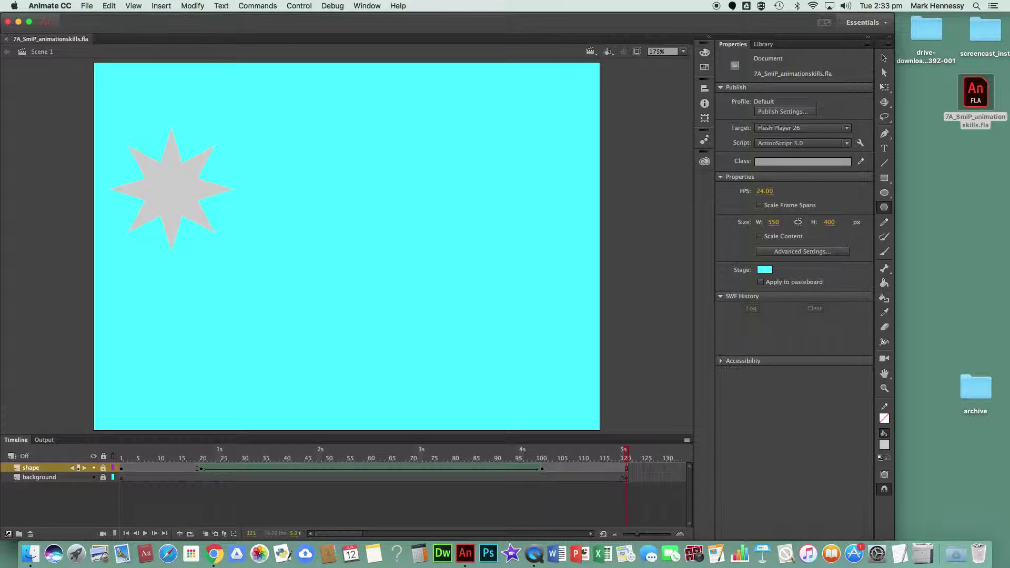
# - Add a new timeline layer above the shape layer and name it Text
pyautogui.click(8, 534)
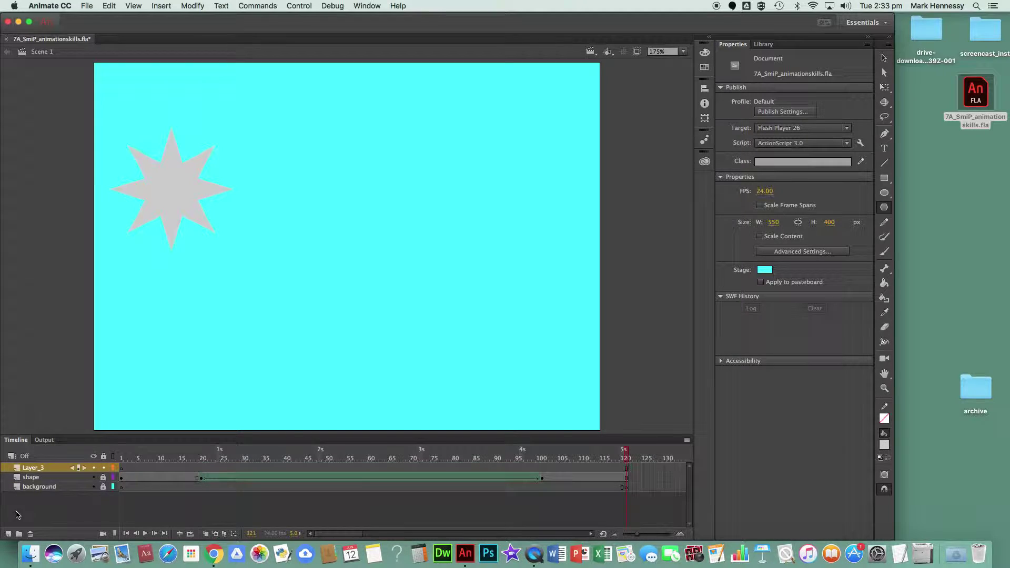
pyautogui.doubleClick(32, 468)
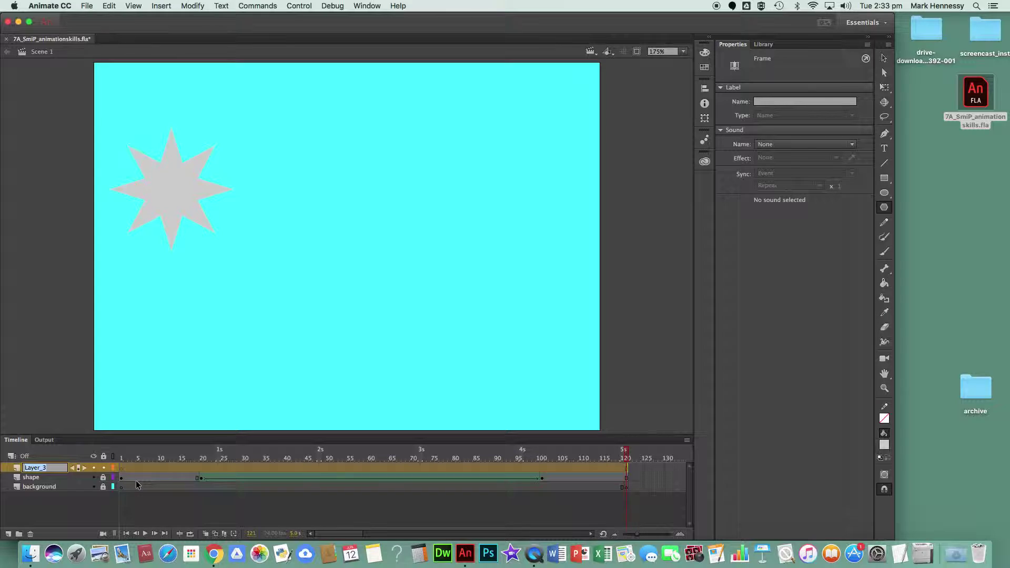
pyautogui.write('Text')
pyautogui.click(158, 386)
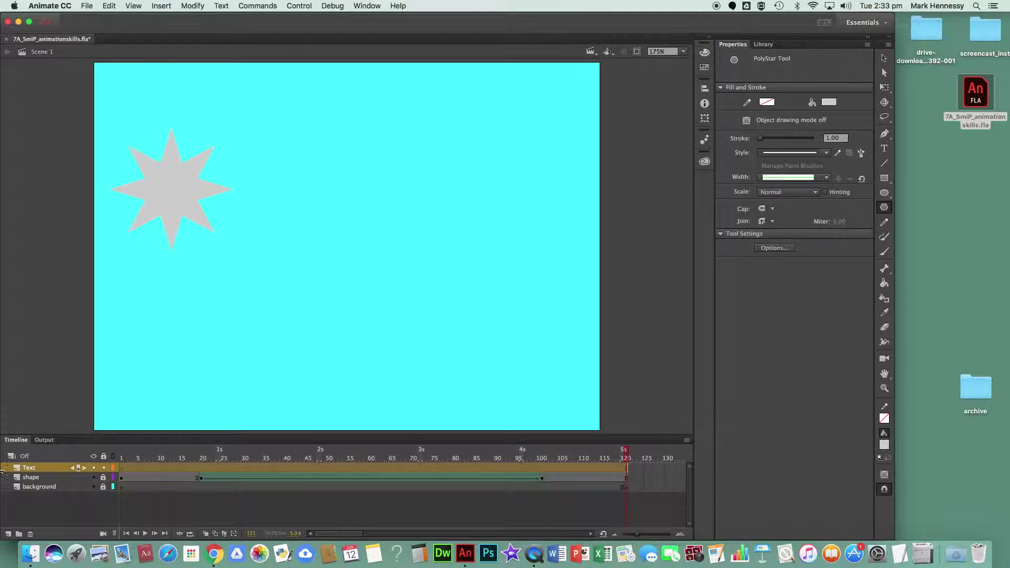
# - At frame 1, type the author's full name in a text box near the stage top
pyautogui.click(121, 468)
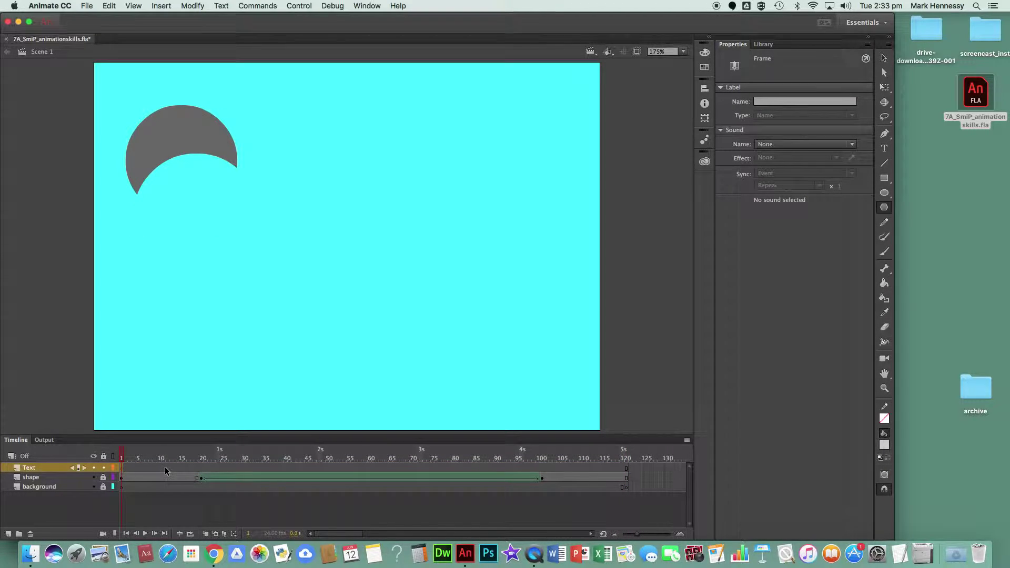
pyautogui.click(884, 149)
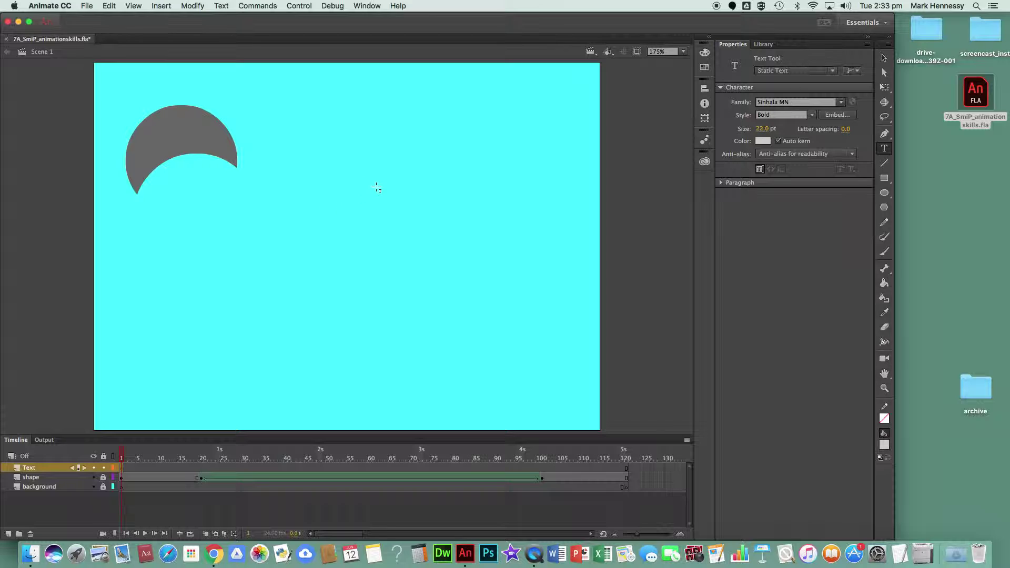
pyautogui.click(292, 118)
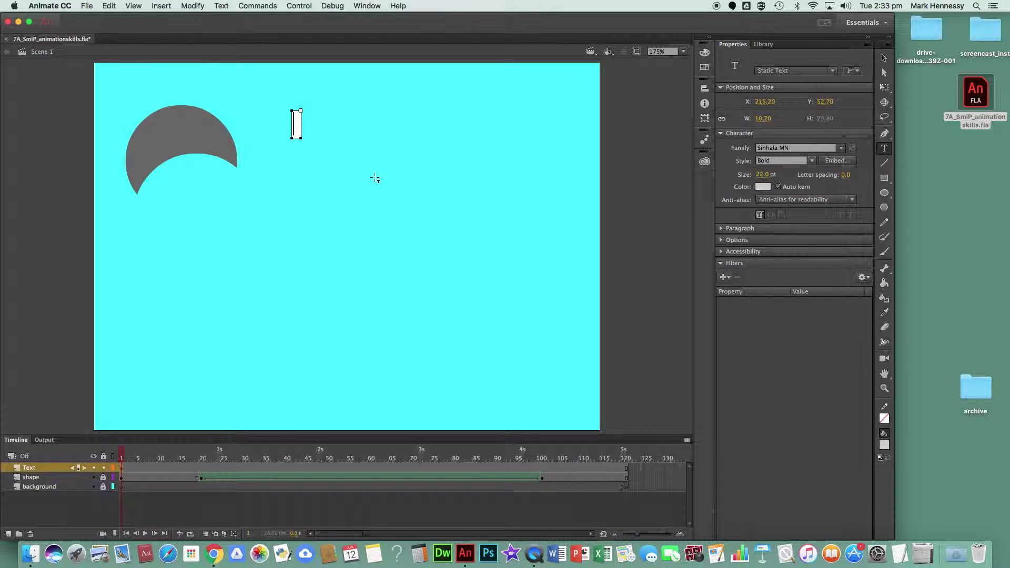
pyautogui.write('Mark')
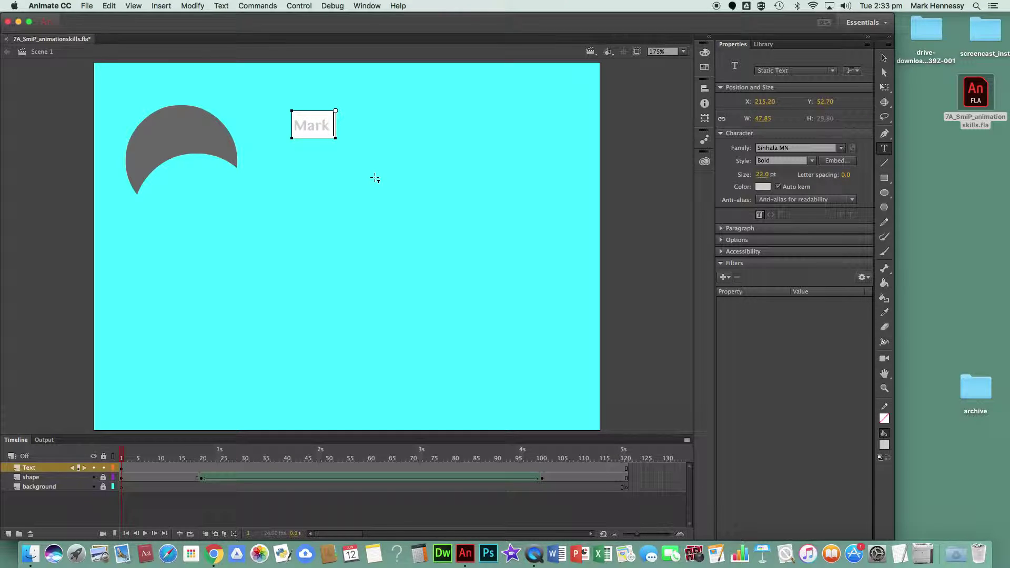
pyautogui.write(' Hennessy')
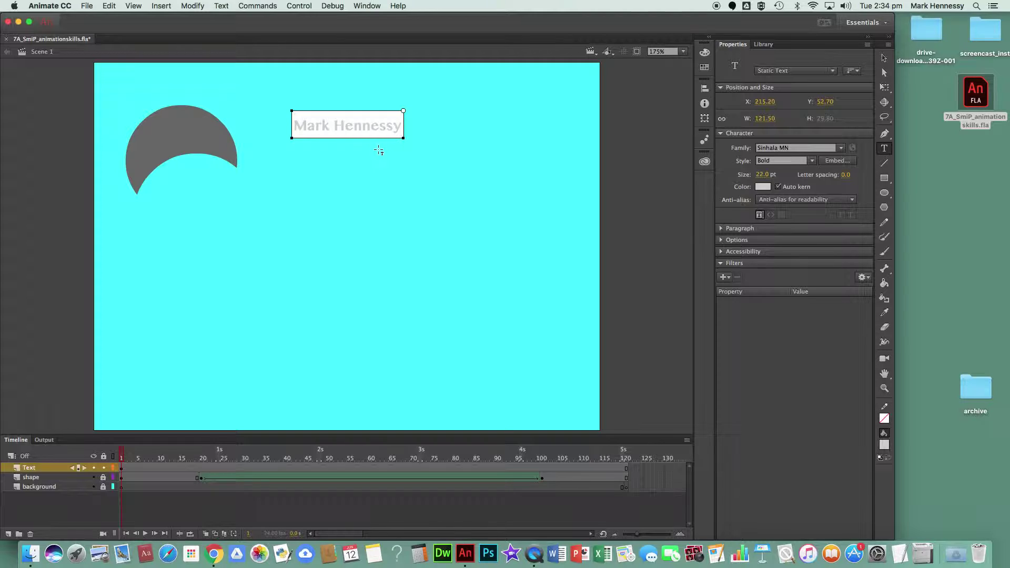
# - Select all the name text and expand the Paragraph, Text Options and Accessibility property sections
pyautogui.press('super+a')
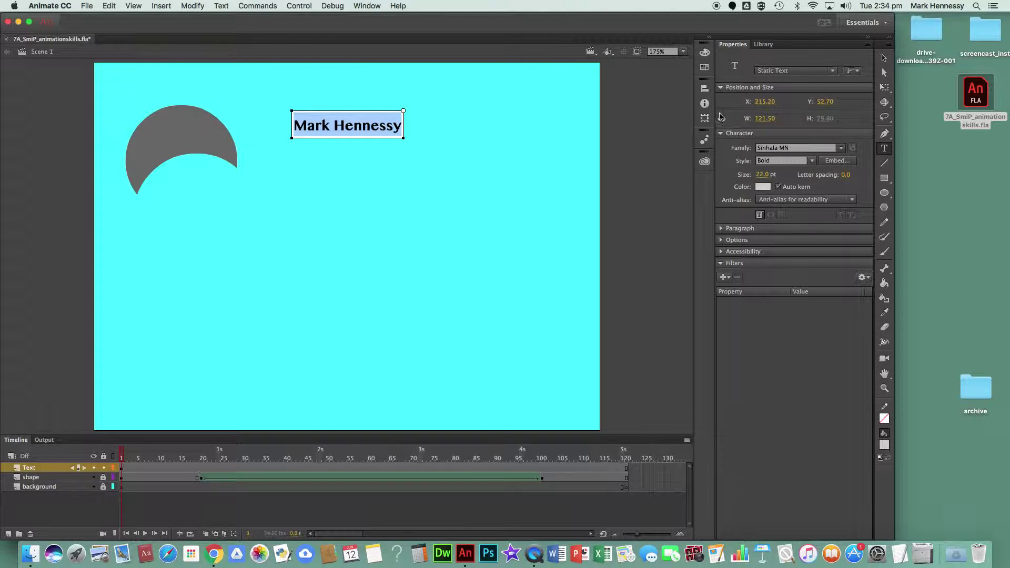
pyautogui.click(720, 239)
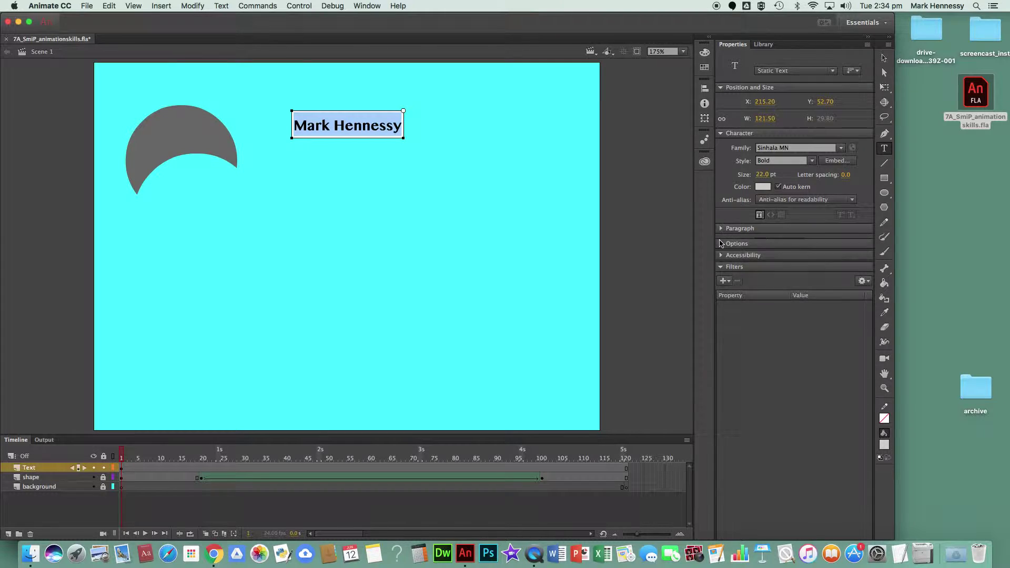
pyautogui.click(721, 300)
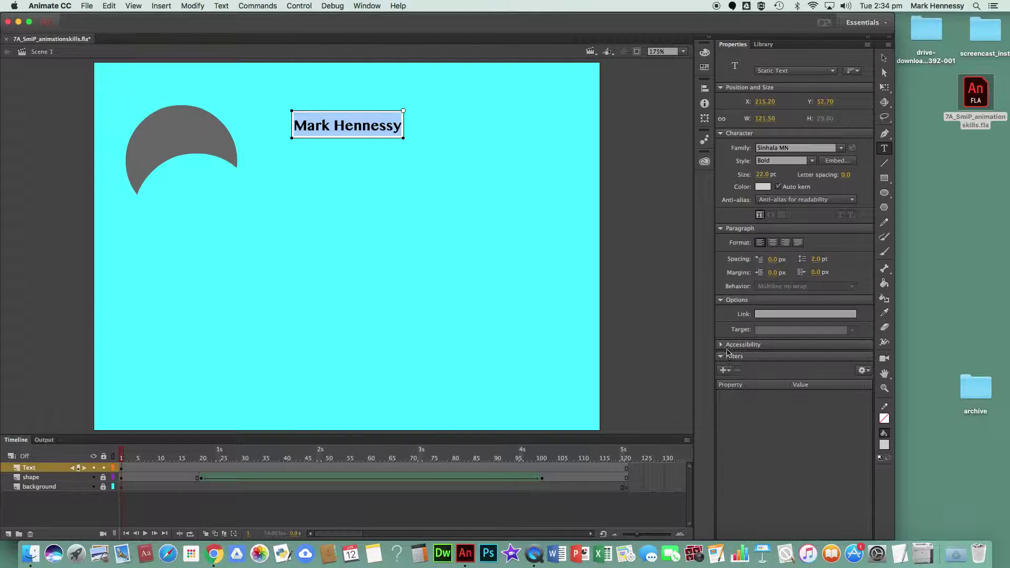
pyautogui.click(721, 345)
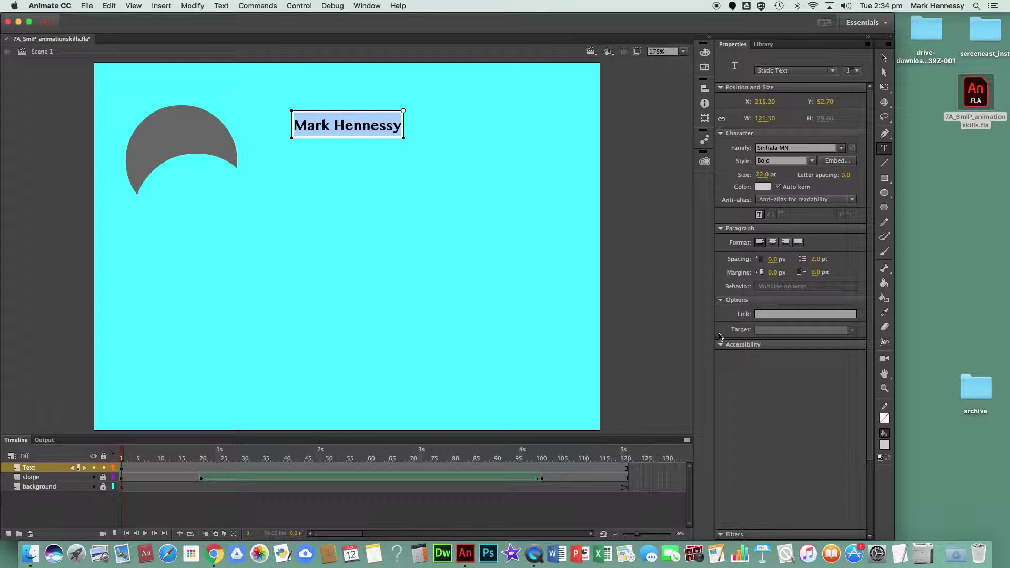
pyautogui.click(721, 344)
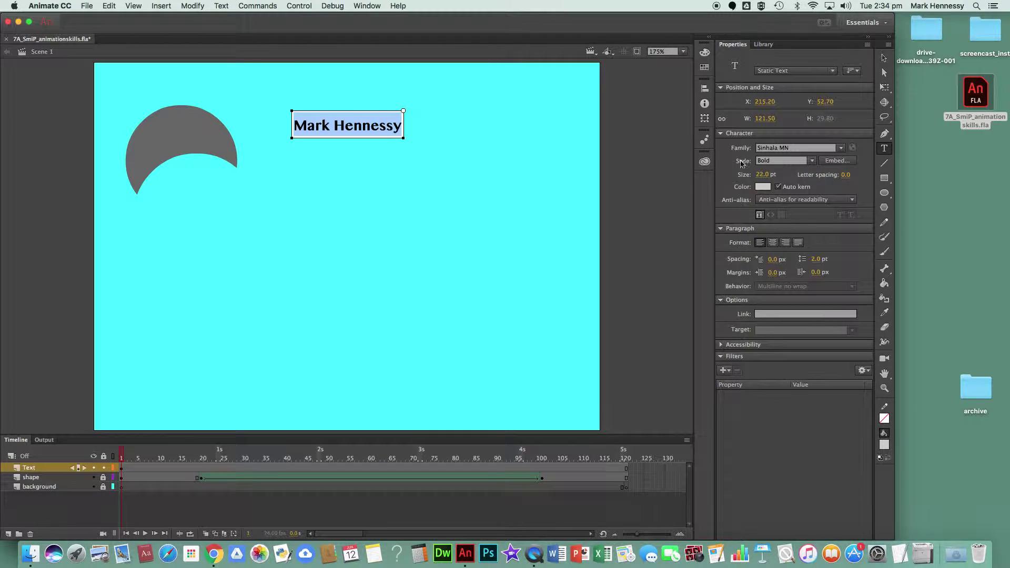
pyautogui.click(446, 129)
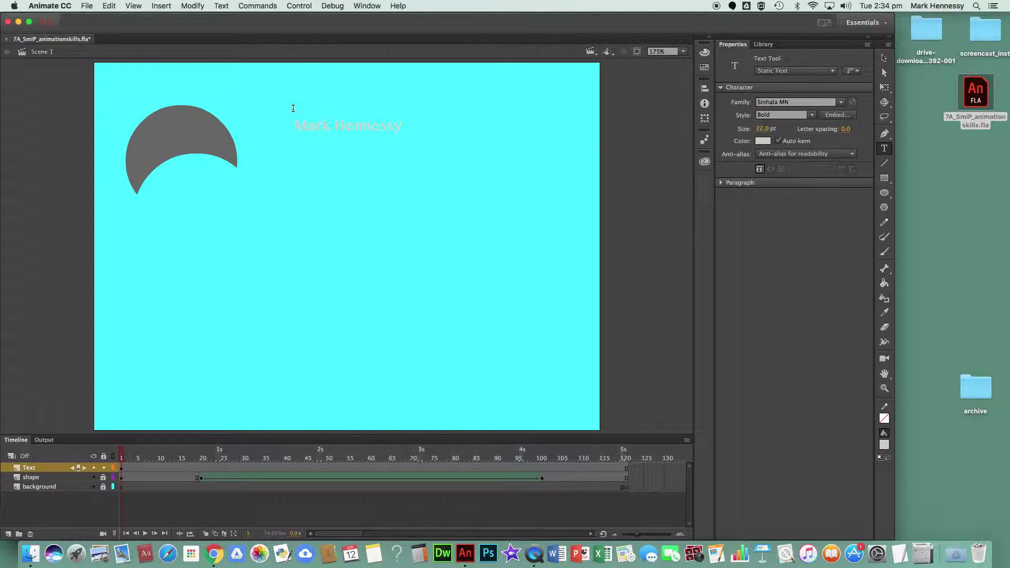
# - Colour the selected name text object dark blue #000066
pyautogui.click(884, 58)
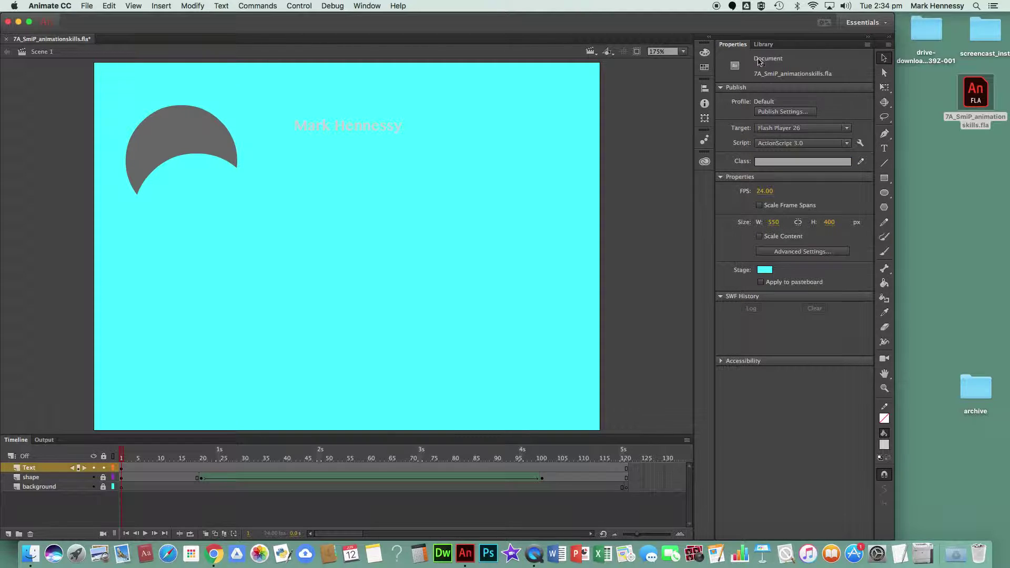
pyautogui.click(337, 129)
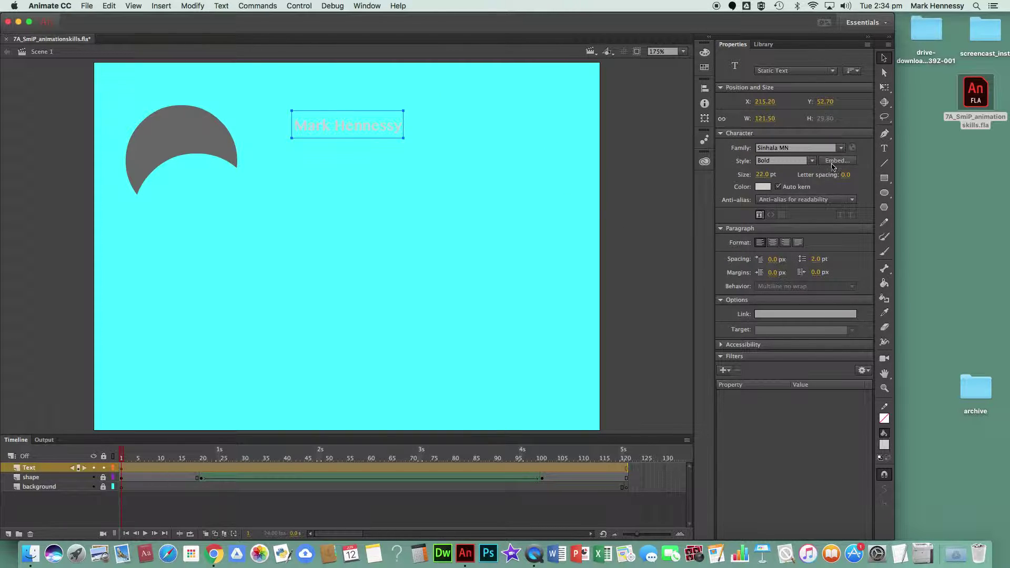
pyautogui.click(761, 188)
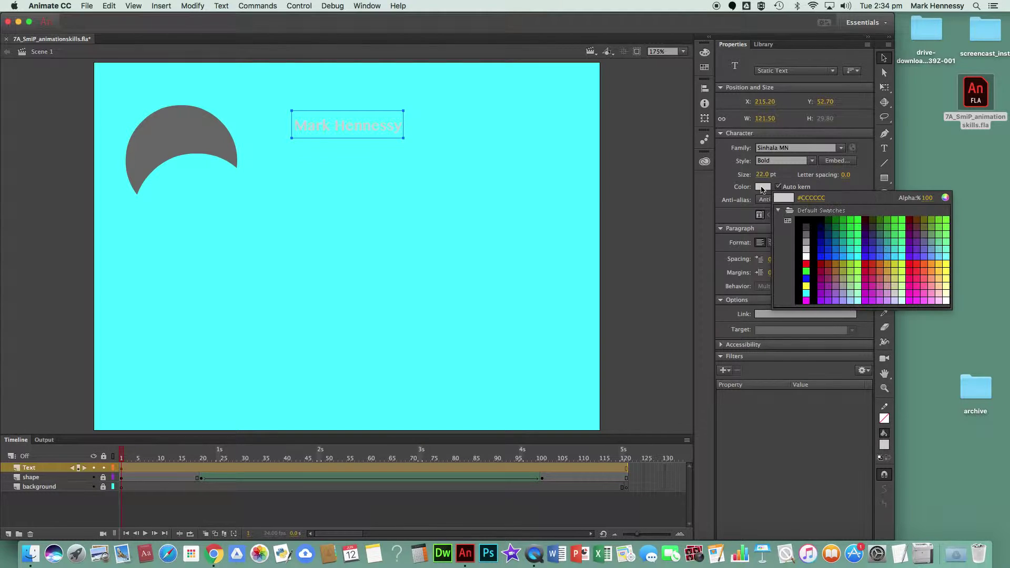
pyautogui.click(821, 231)
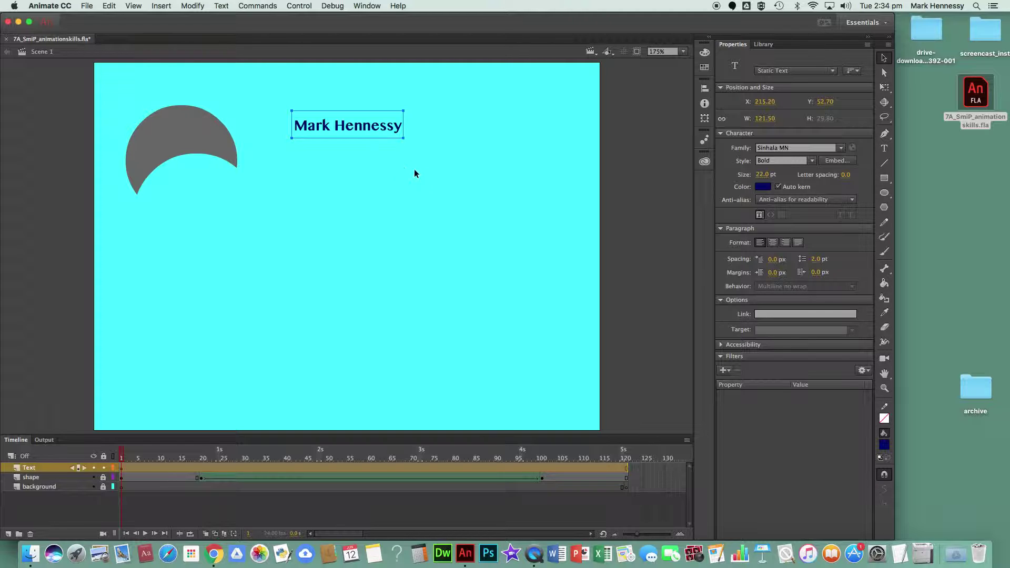
# - Break the name text apart twice so it becomes a dark navy filled shape
pyautogui.click(883, 58)
pyautogui.click(190, 5)
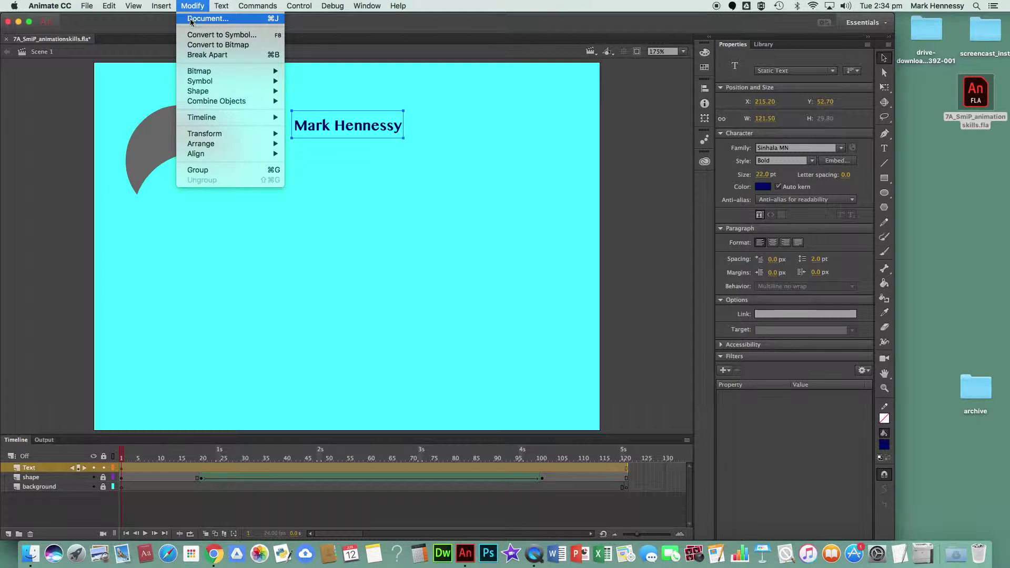
pyautogui.click(193, 55)
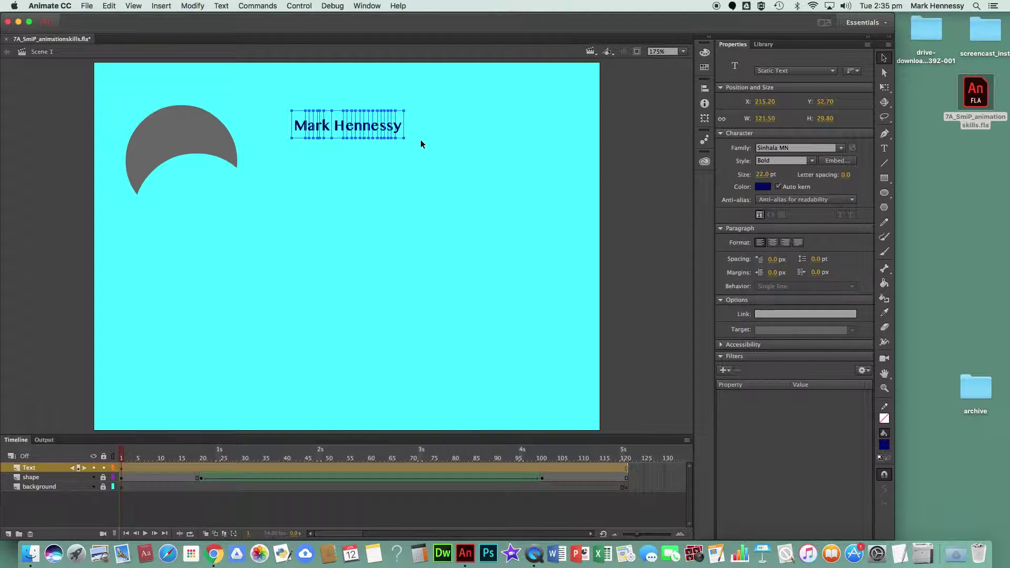
pyautogui.click(189, 5)
pyautogui.click(191, 56)
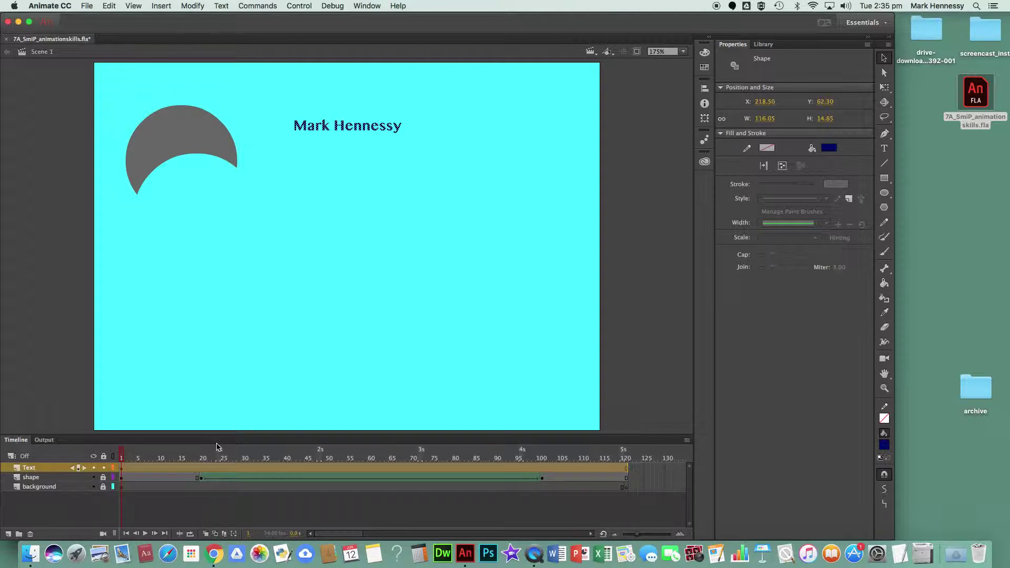
# - Insert a keyframe at frame 20 on the Text layer
pyautogui.click(202, 468)
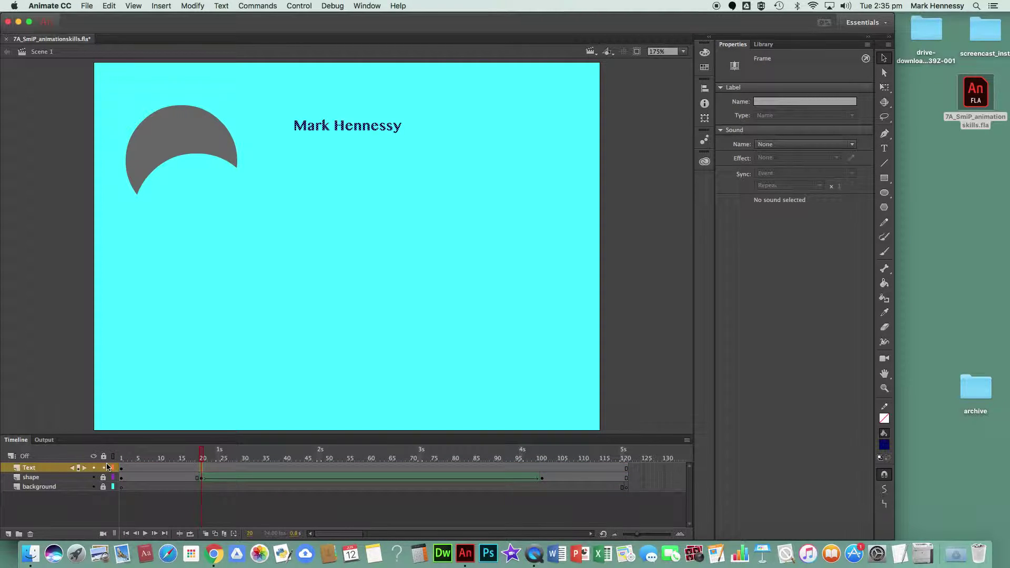
pyautogui.click(161, 6)
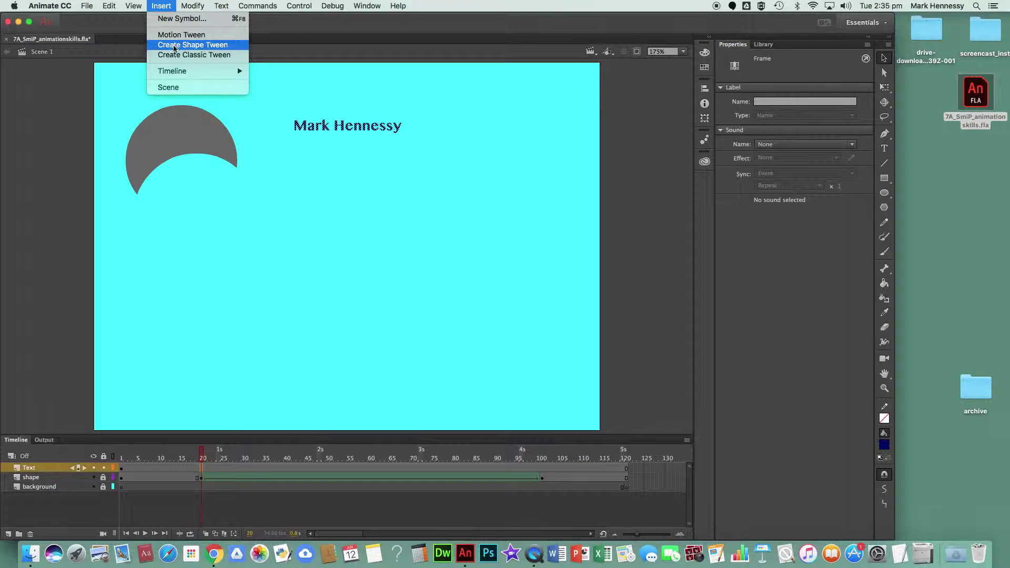
pyautogui.moveTo(176, 71)
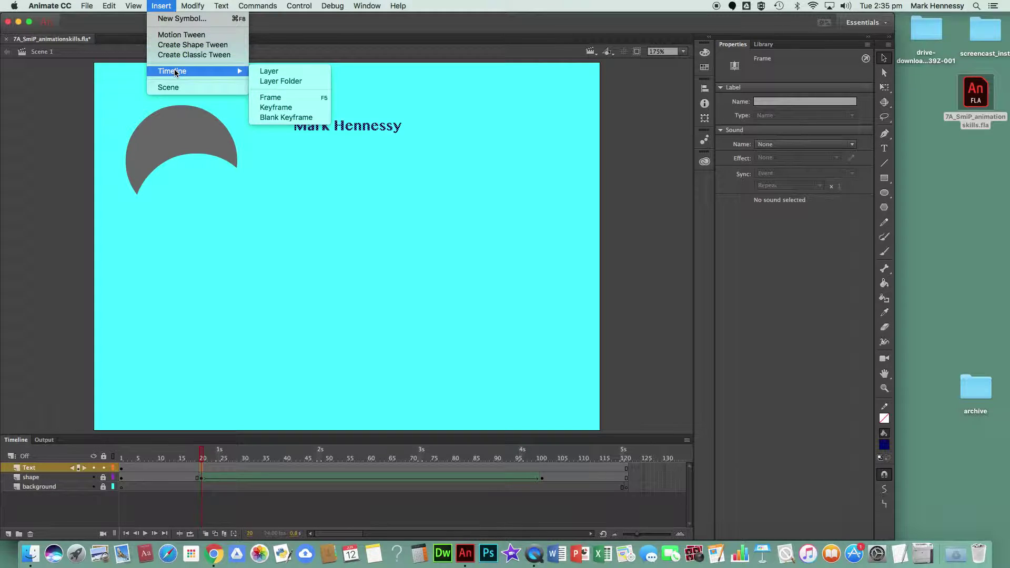
pyautogui.click(278, 108)
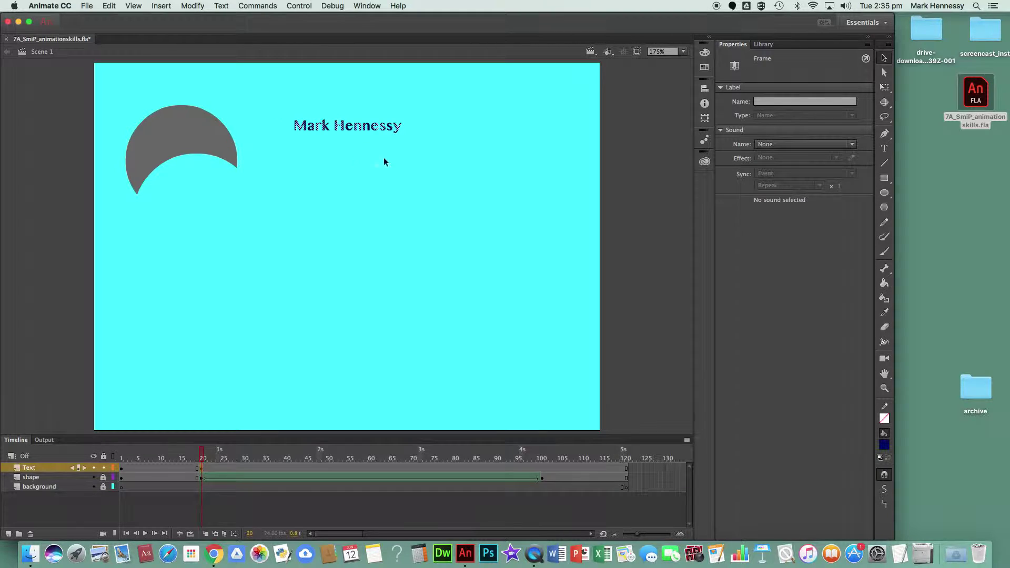
pyautogui.click(539, 465)
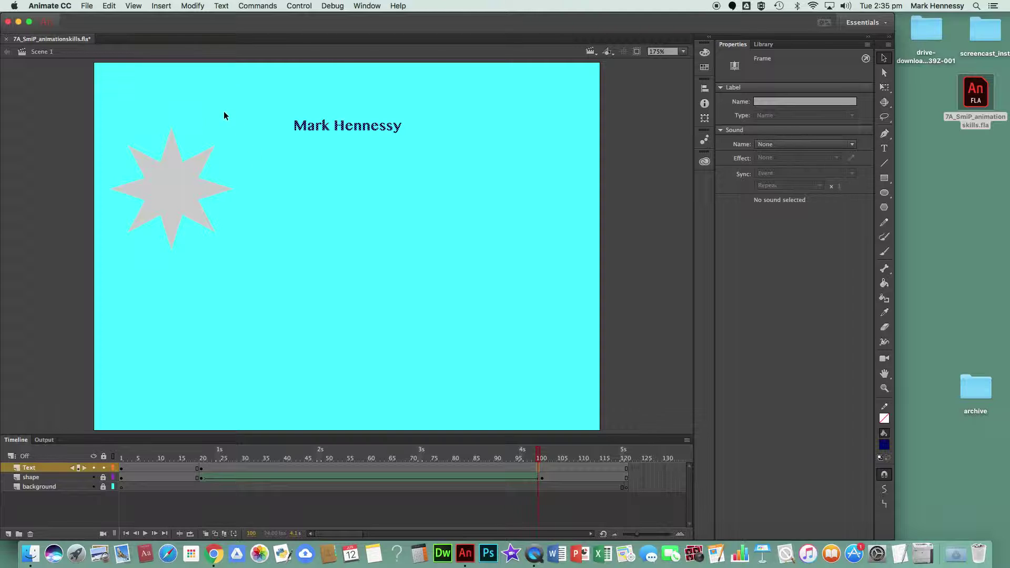
# - Insert a blank keyframe at frame 100 on the Text layer
pyautogui.click(158, 6)
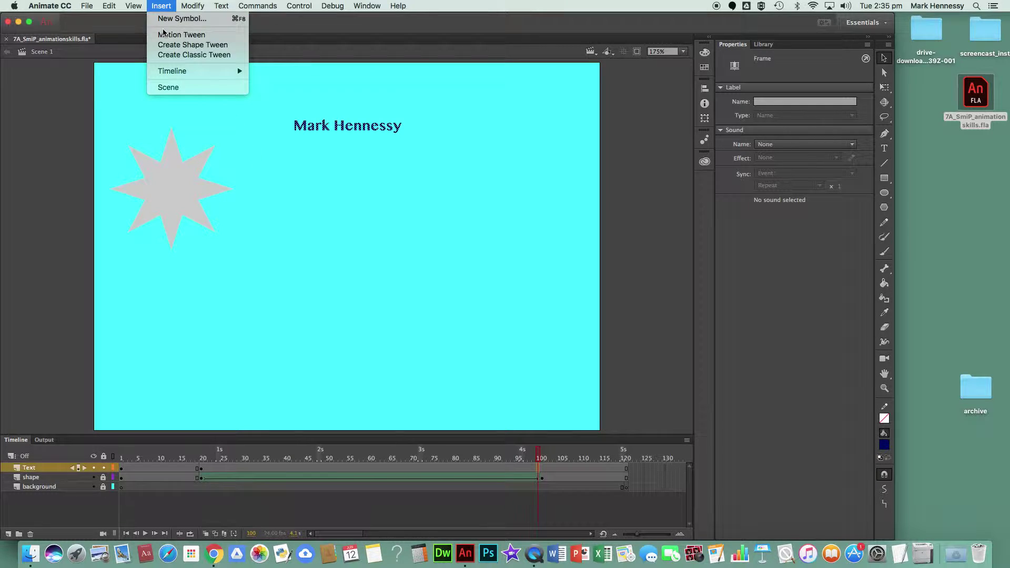
pyautogui.moveTo(171, 71)
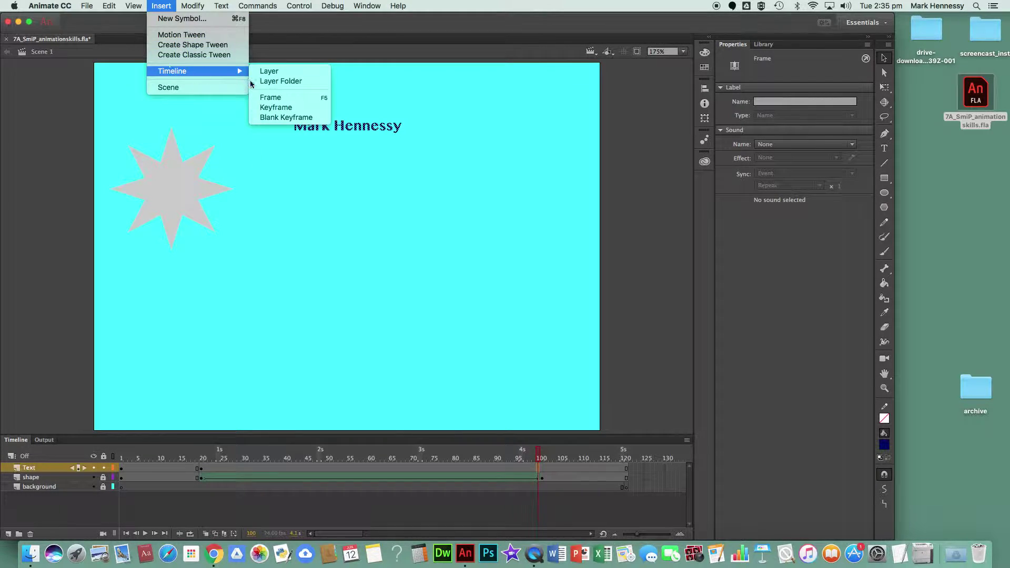
pyautogui.click(277, 117)
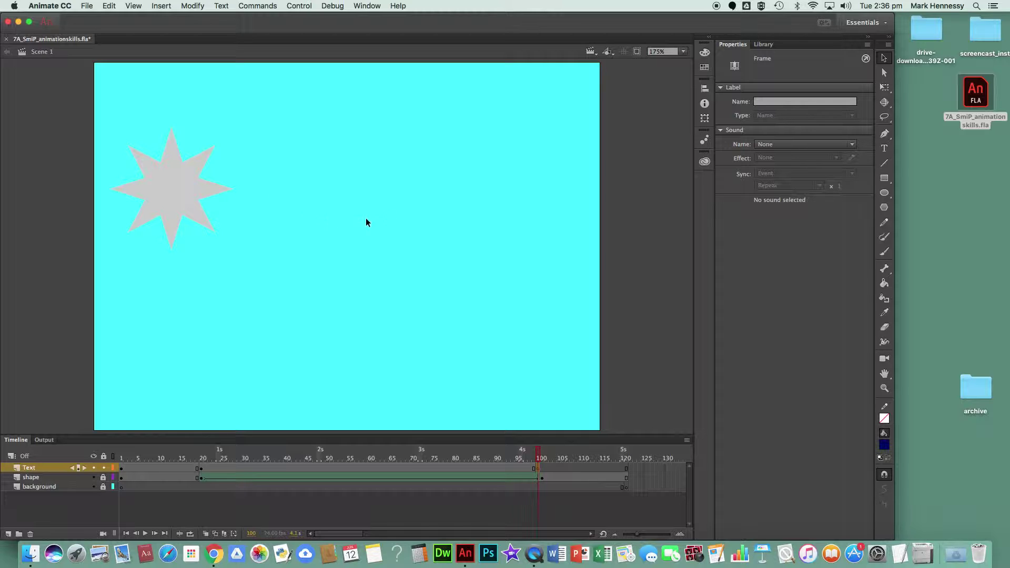
# - Add red 44 pt text 'is a Star!' near the top centre of the stage at frame 100
pyautogui.click(884, 149)
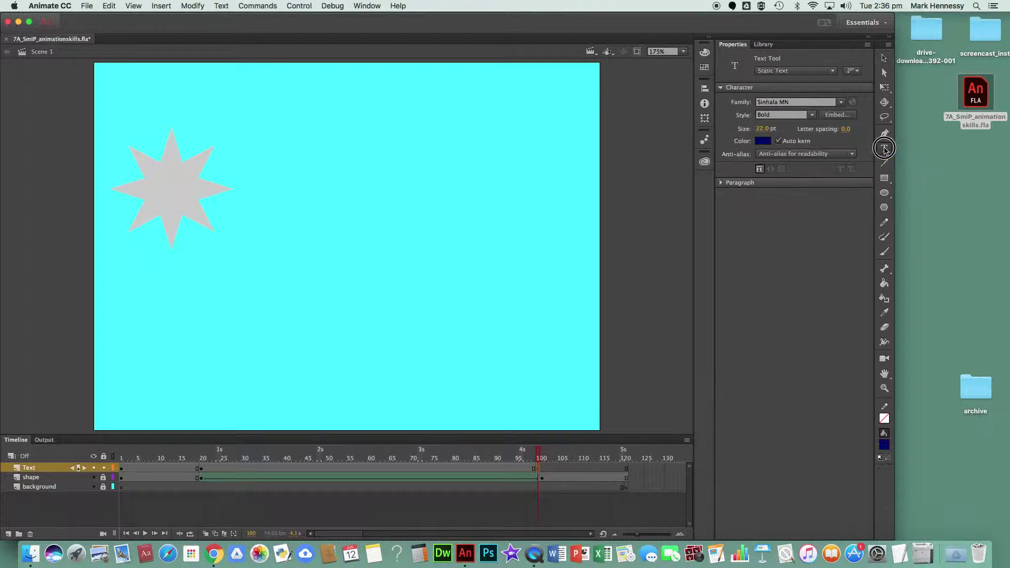
pyautogui.click(761, 141)
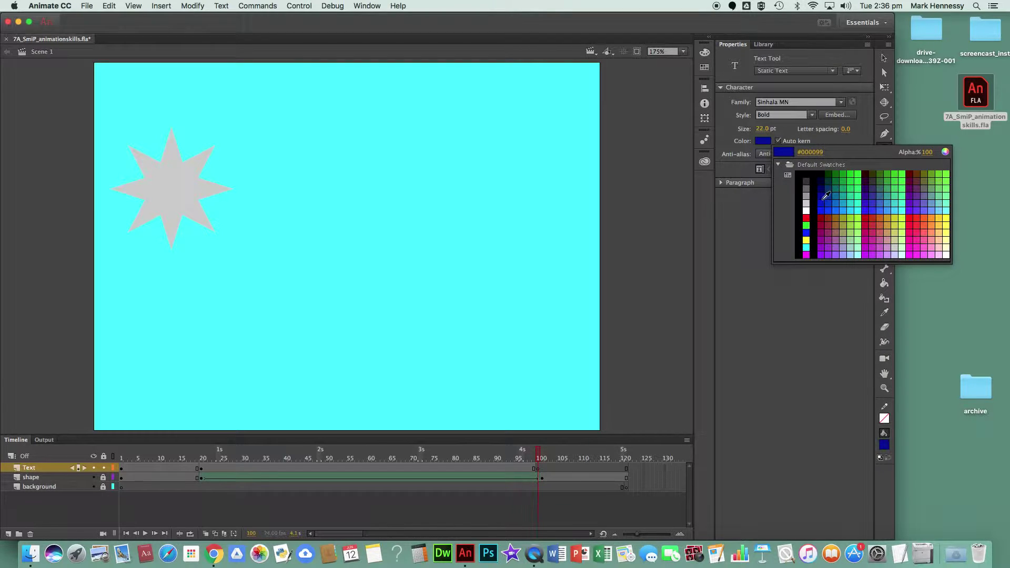
pyautogui.click(911, 228)
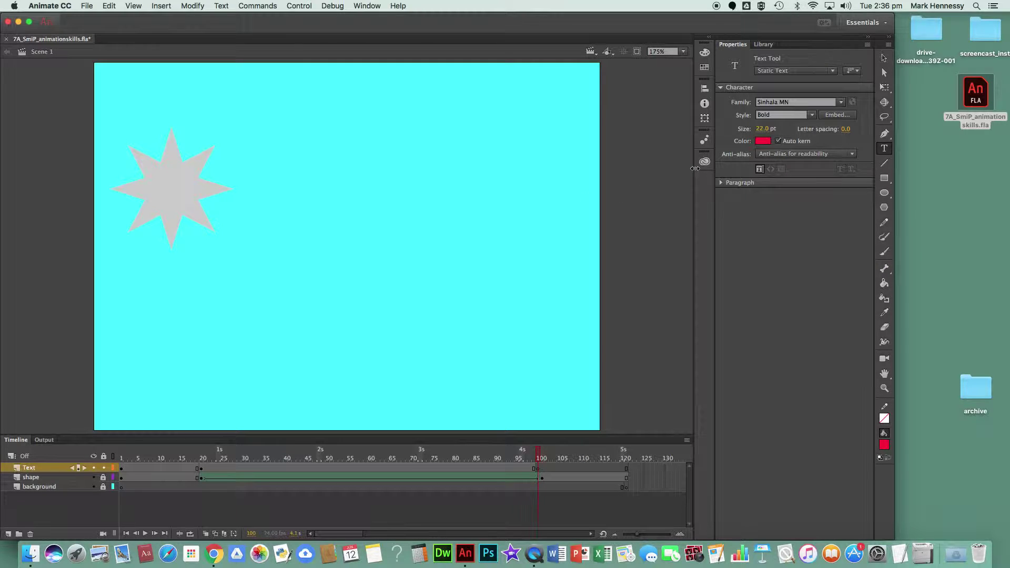
pyautogui.click(761, 129)
pyautogui.write('44')
pyautogui.click(333, 127)
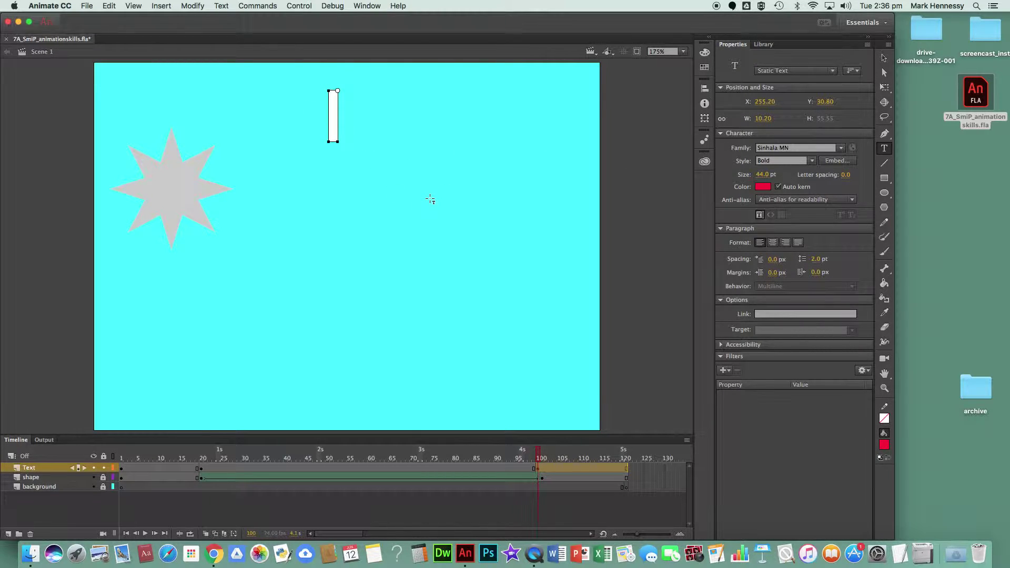
pyautogui.write('is a')
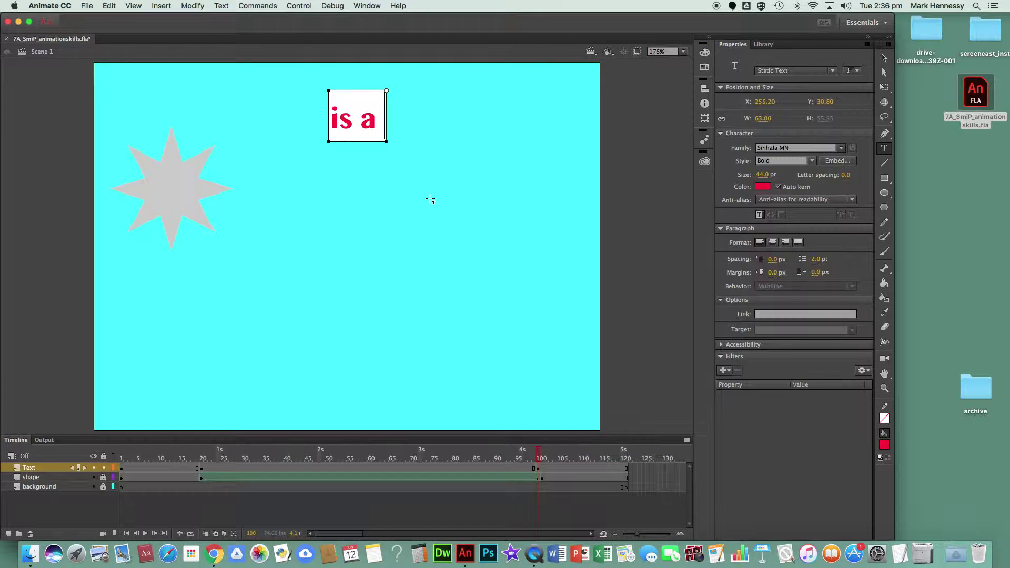
pyautogui.write(' Star')
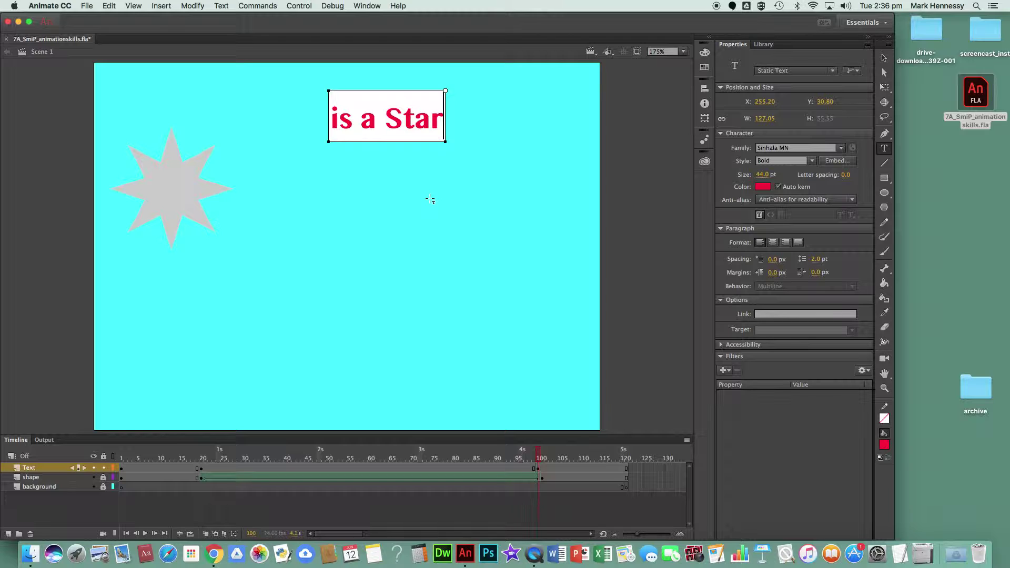
pyautogui.write('!')
pyautogui.click(447, 121)
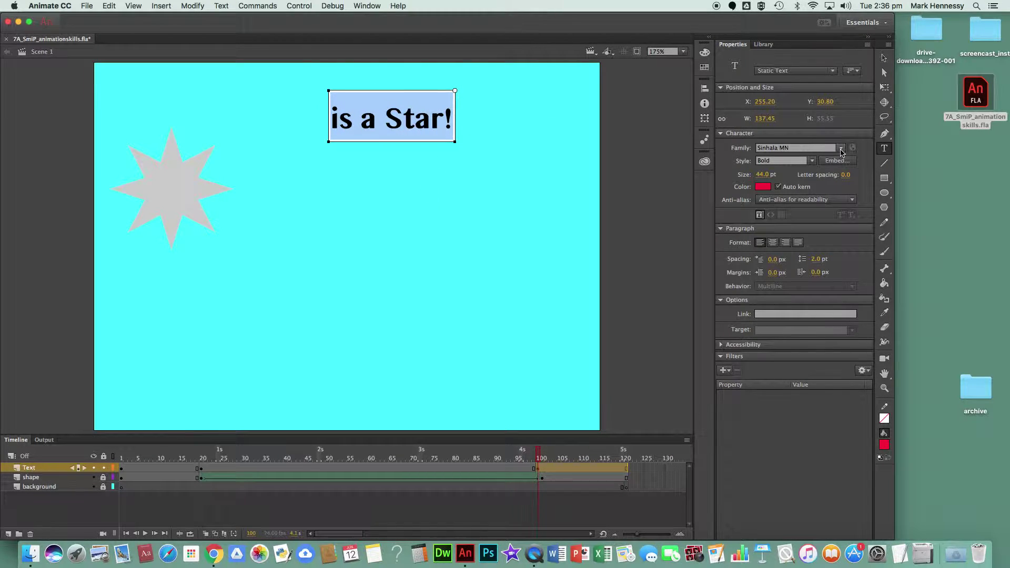
pyautogui.click(840, 149)
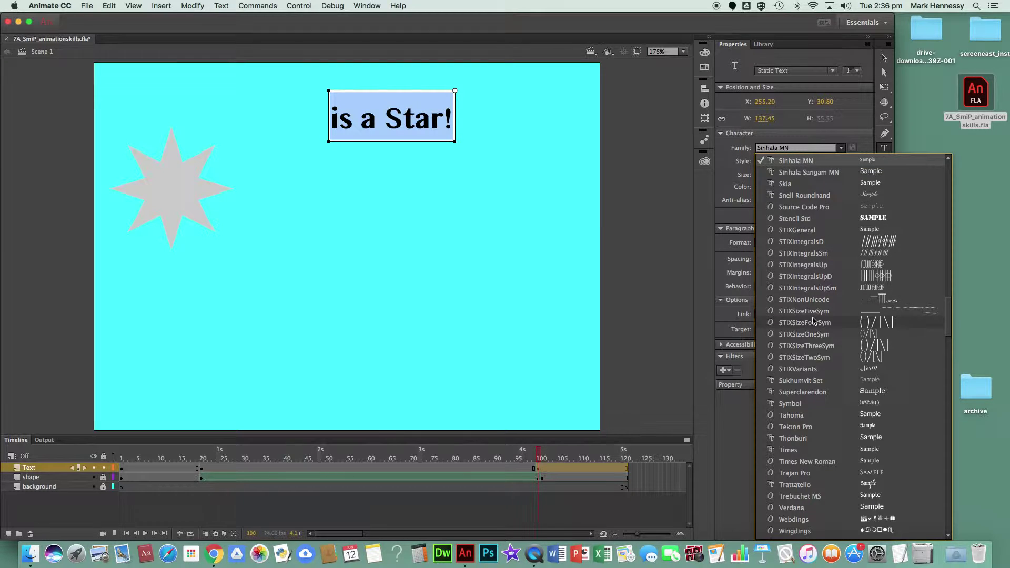
# - Set the 'is a Star!' font to Trattatello and select the whole text box
pyautogui.click(870, 484)
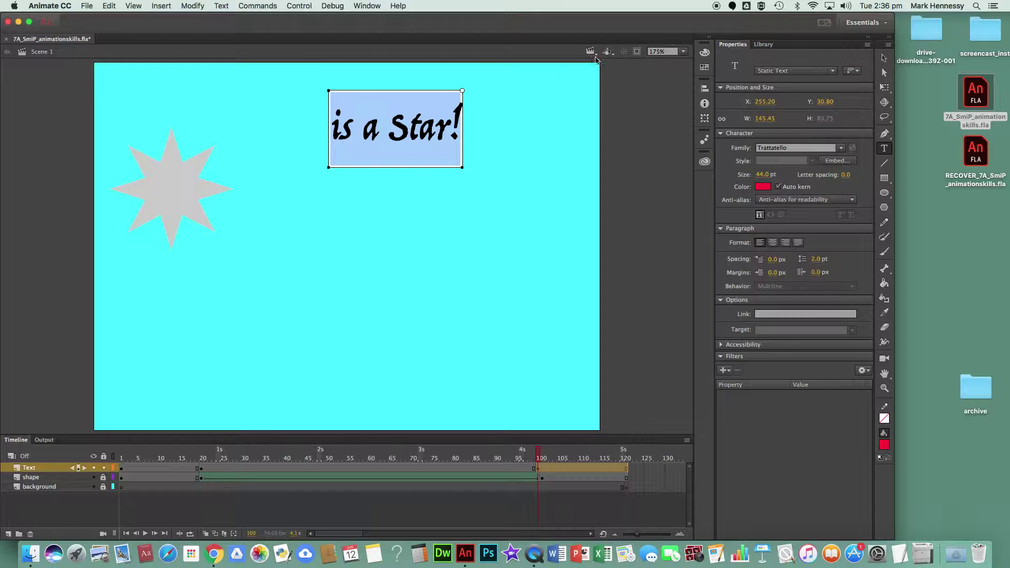
pyautogui.click(884, 58)
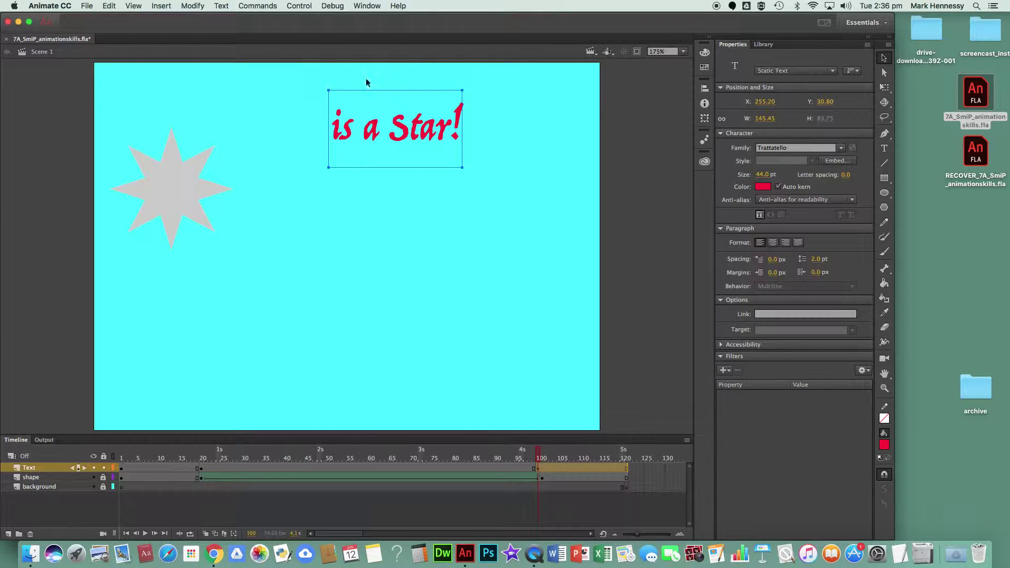
pyautogui.moveTo(307, 74); pyautogui.dragTo(499, 198)
# - Break the 'is a Star!' text apart twice into a red filled shape
pyautogui.click(192, 5)
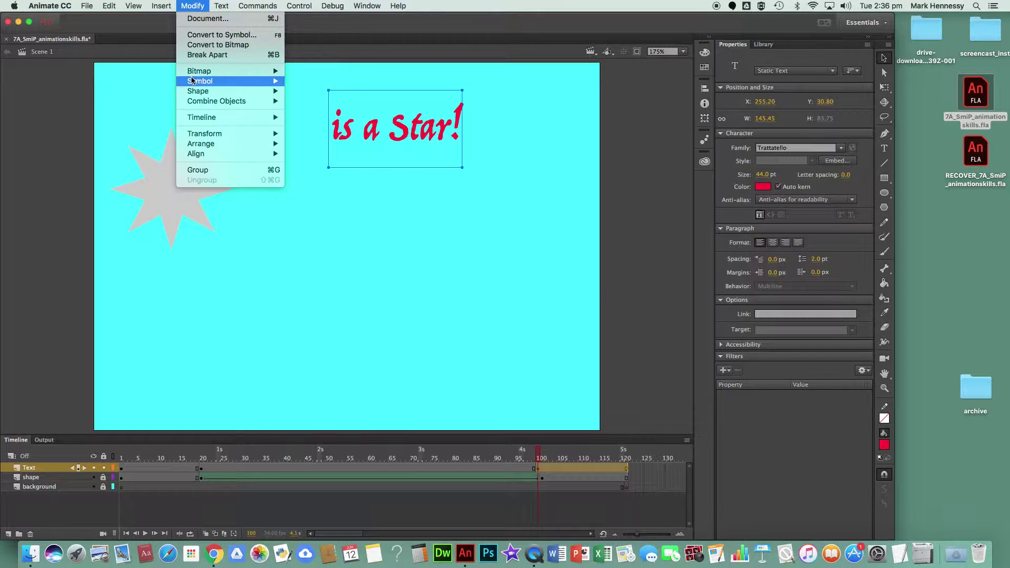
pyautogui.click(200, 59)
pyautogui.click(192, 6)
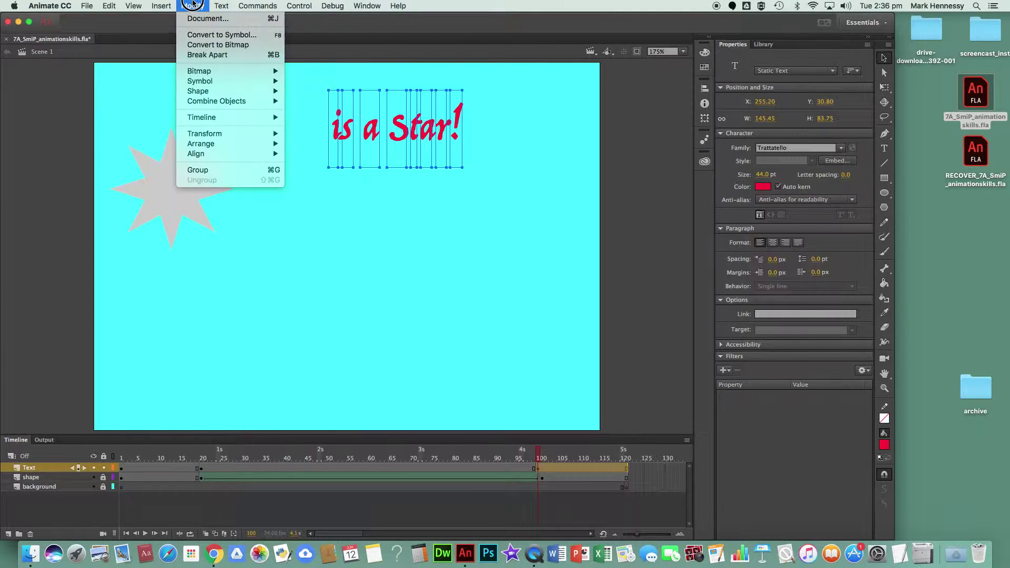
pyautogui.click(198, 55)
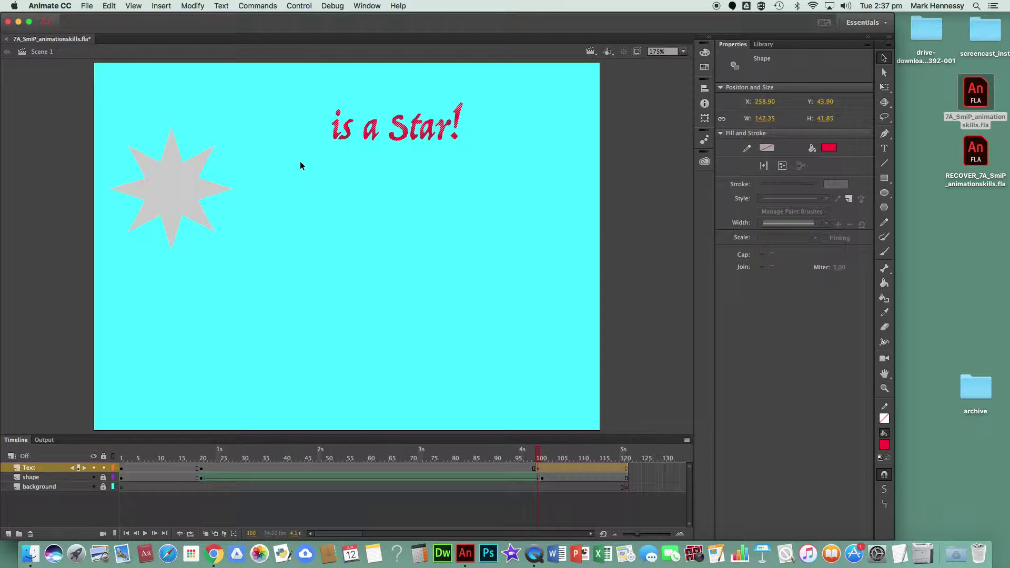
# - Apply a shape tween to the Text layer span between frames 20 and 100
pyautogui.click(369, 467)
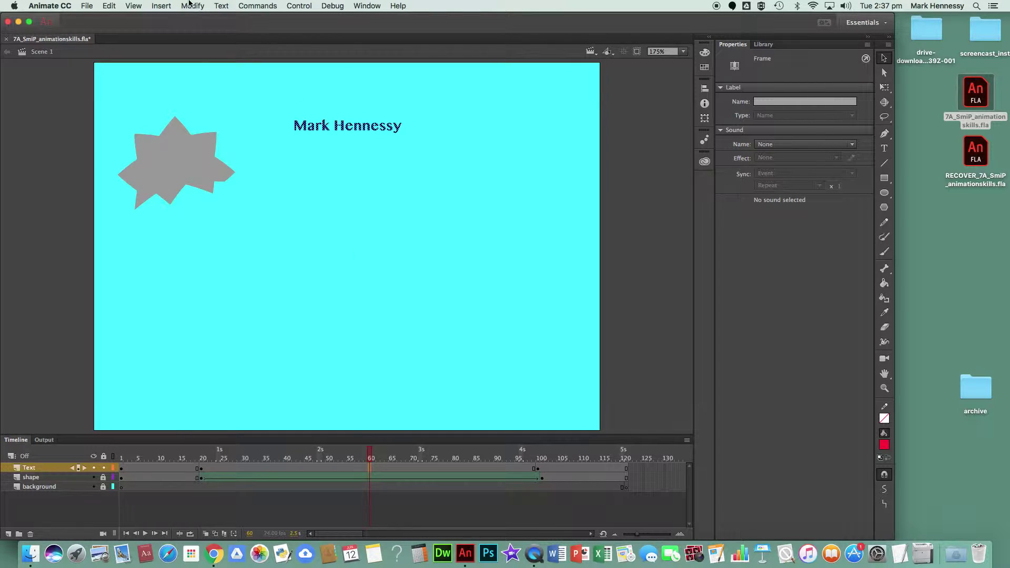
pyautogui.click(161, 6)
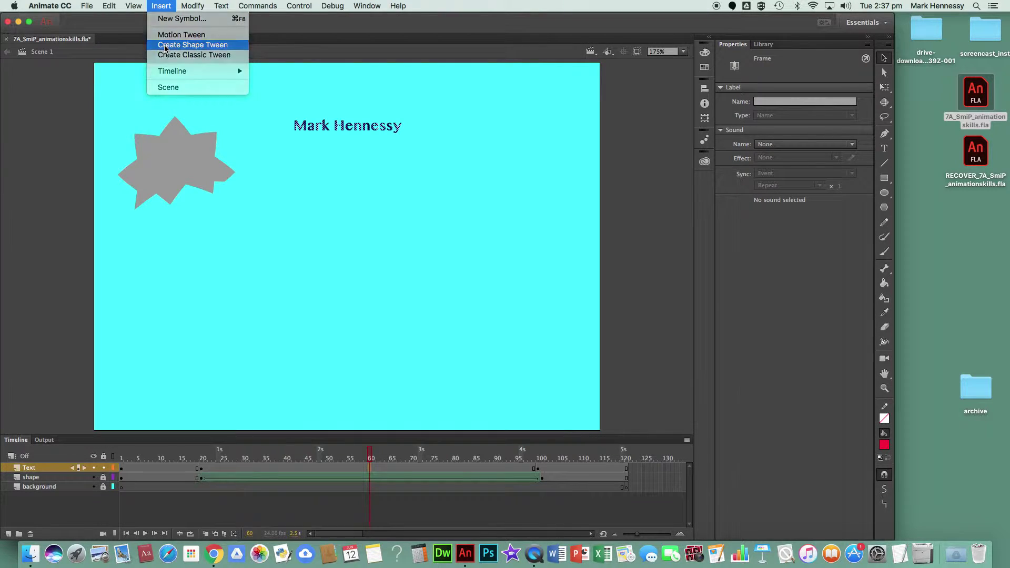
pyautogui.click(192, 45)
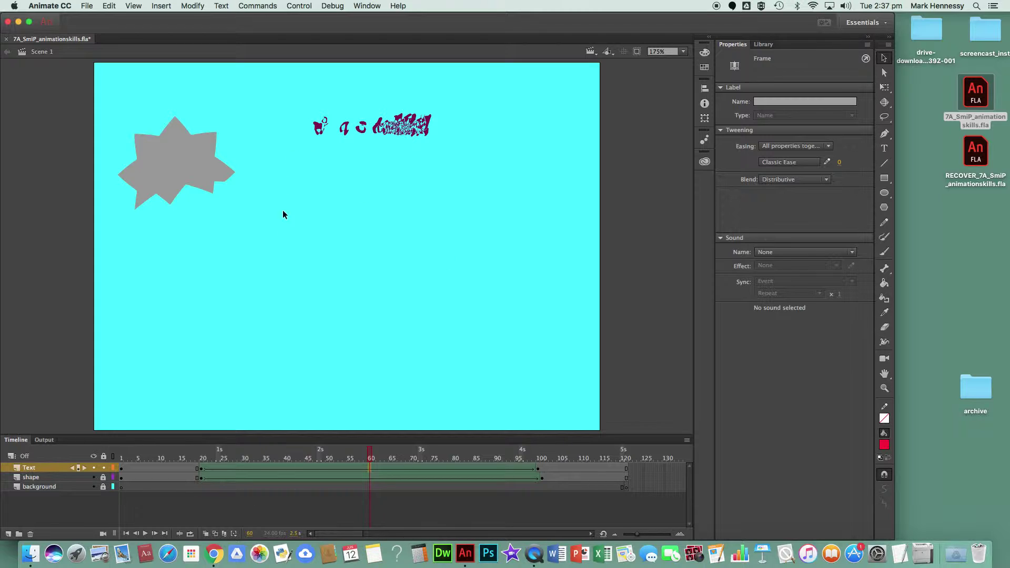
# - Rewind to frame 1, lock the Text layer, then bring up the Control menu's testing options
pyautogui.moveTo(371, 453); pyautogui.dragTo(122, 453)
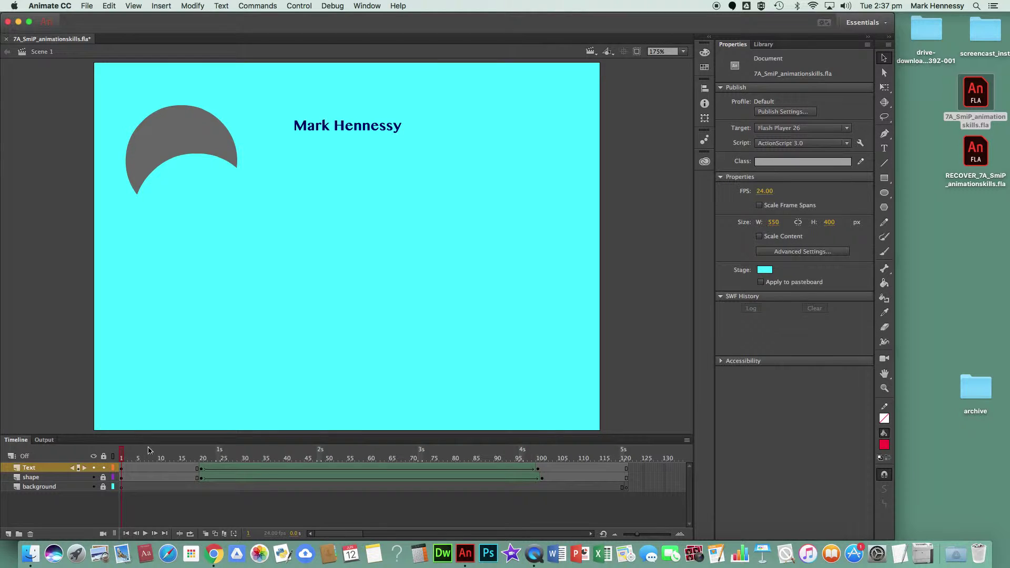
pyautogui.click(104, 468)
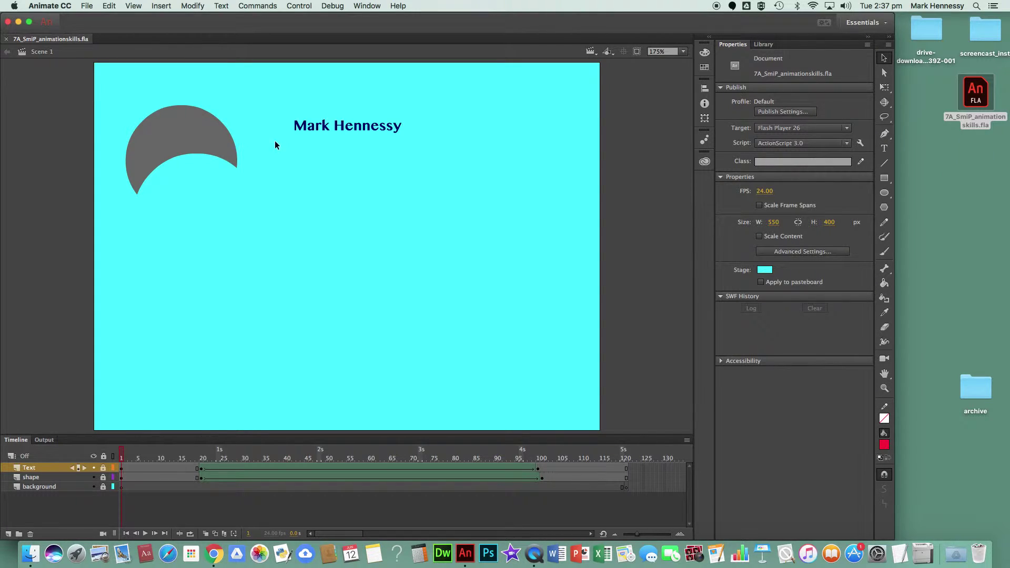
pyautogui.click(87, 6)
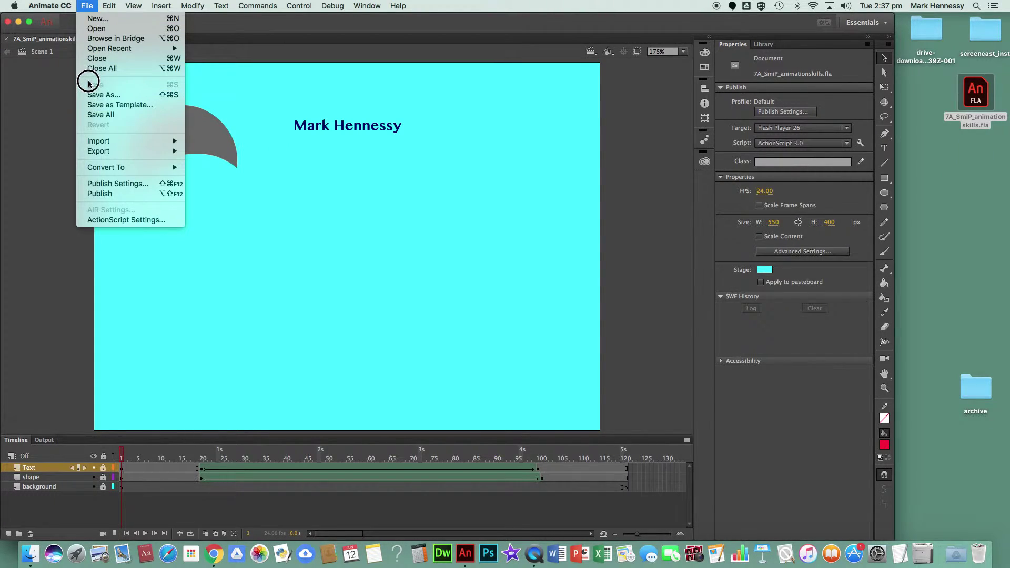
pyautogui.press('Escape')
pyautogui.click(297, 6)
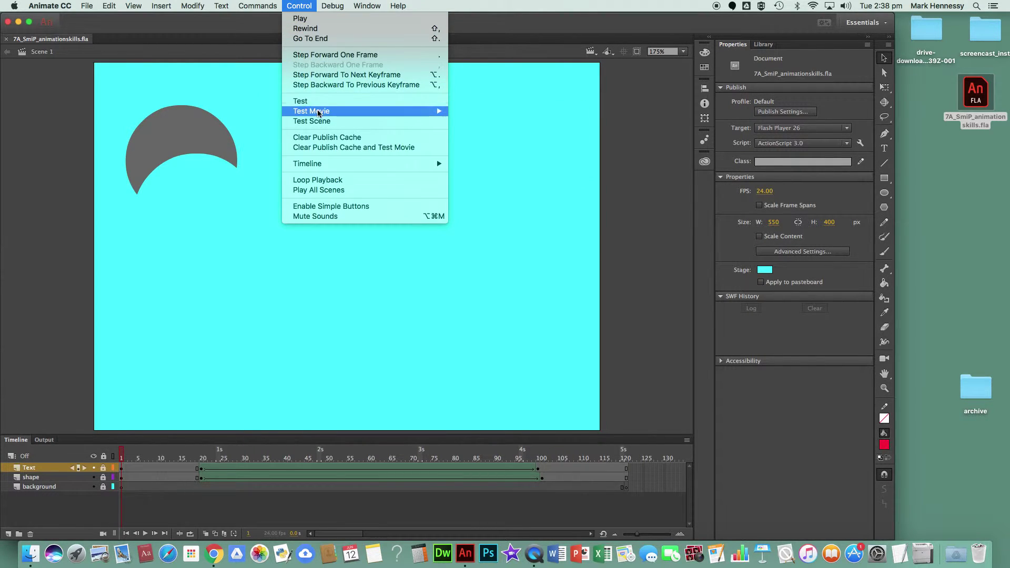
# - Test the movie in Animate, watch both morphs play, then close the SWF preview
pyautogui.moveTo(384, 111)
pyautogui.click(493, 111)
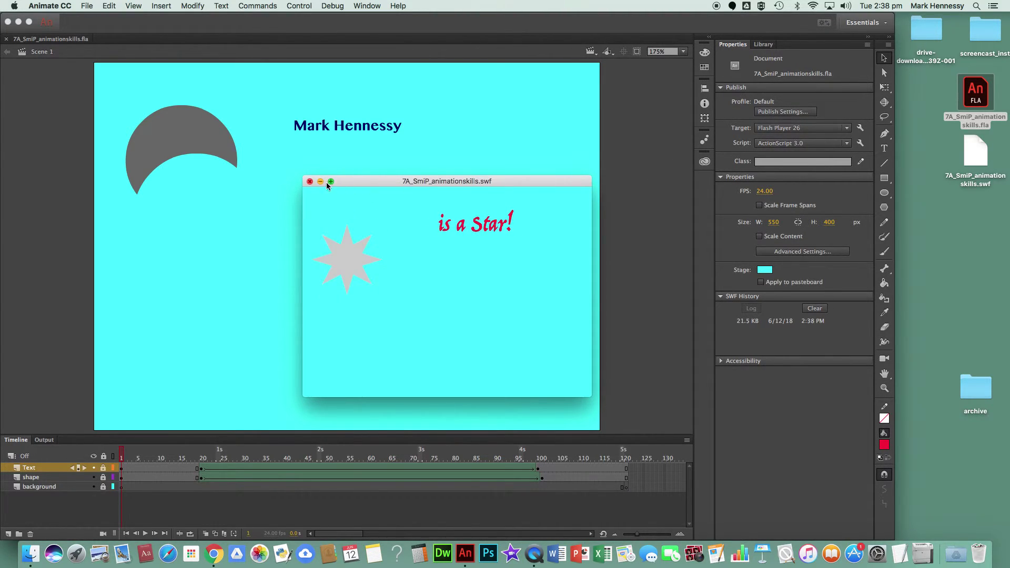
pyautogui.click(310, 181)
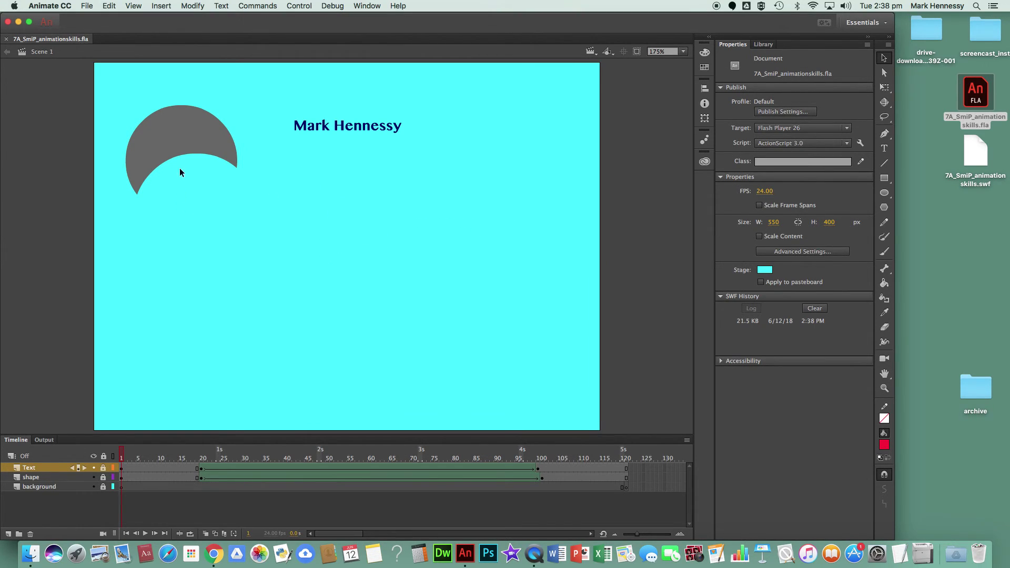